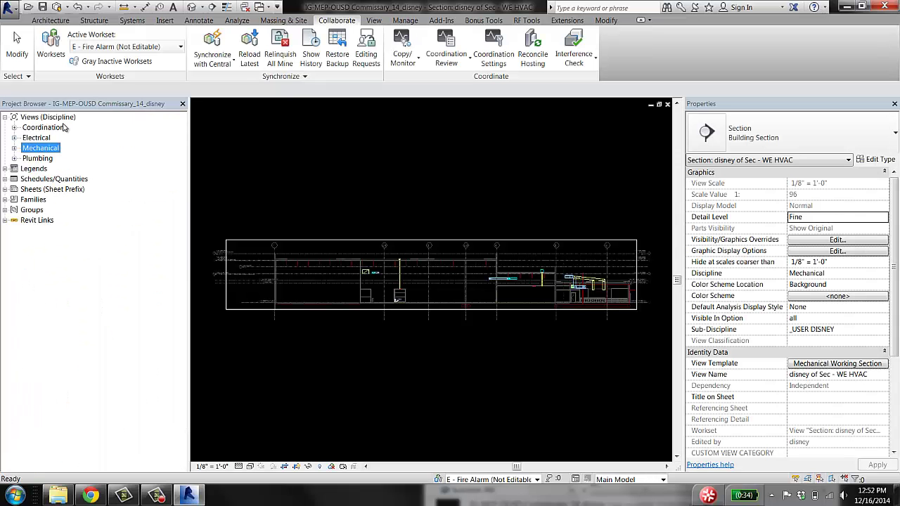
# - Browse the disciplines, then expand Mechanical to show its sub-discipline groups, including MECH WORKING
pyautogui.click(43, 127)
pyautogui.click(41, 148)
pyautogui.click(42, 160)
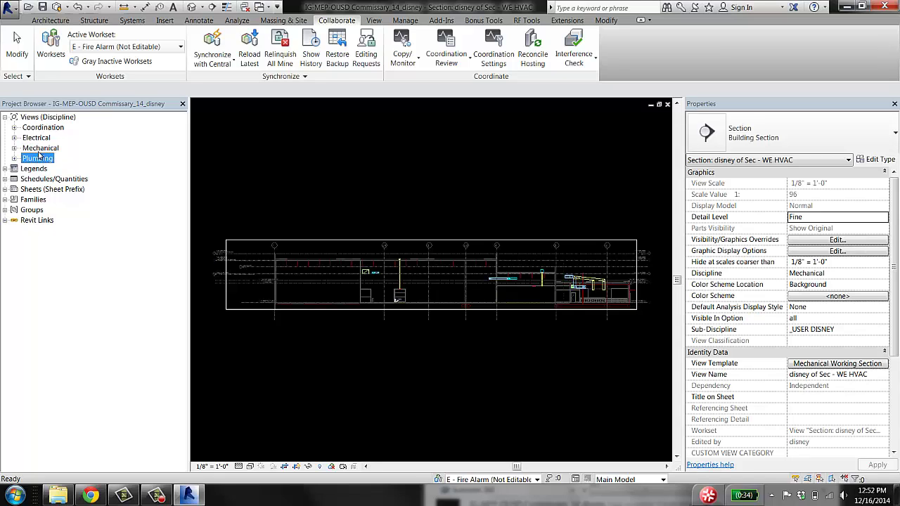
pyautogui.click(471, 173)
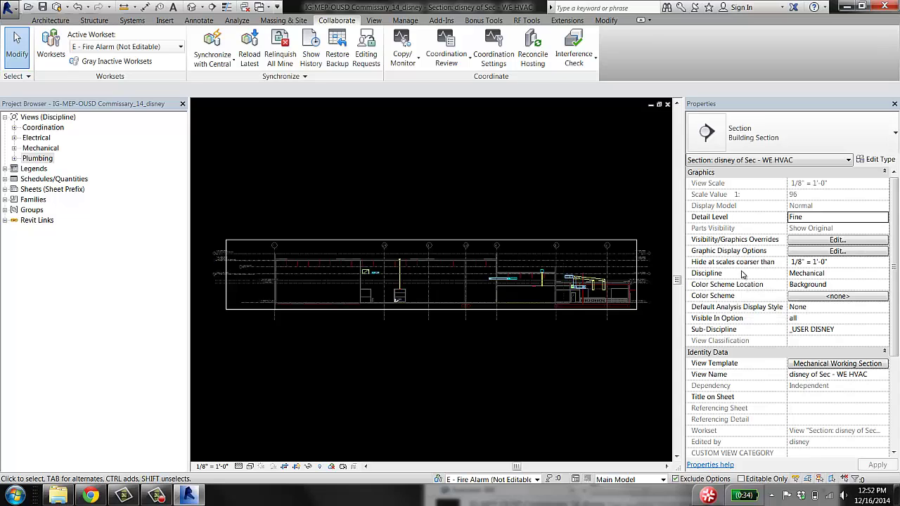
pyautogui.click(14, 148)
pyautogui.click(25, 170)
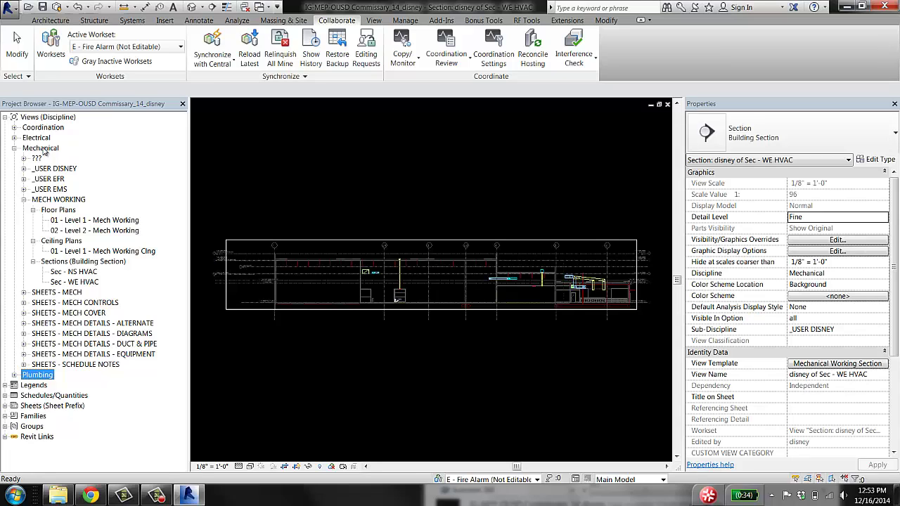
# - Collapse MECH WORKING and expand _USER DISNEY to show its Level 1 Mech Working plan and HVAC sections
pyautogui.click(24, 200)
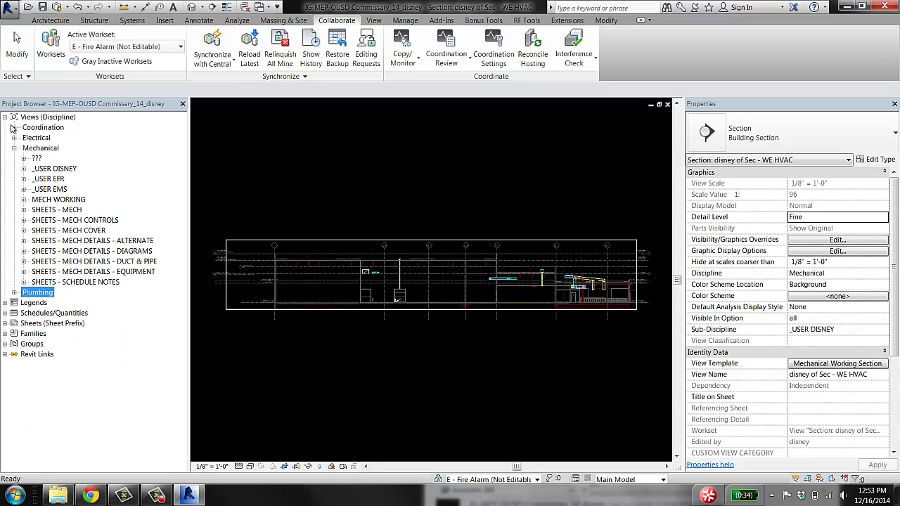
pyautogui.click(46, 170)
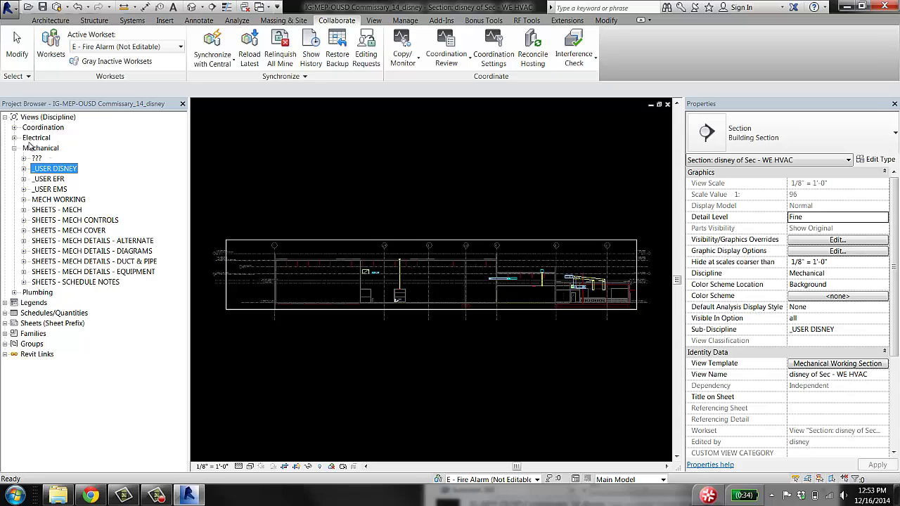
pyautogui.click(24, 170)
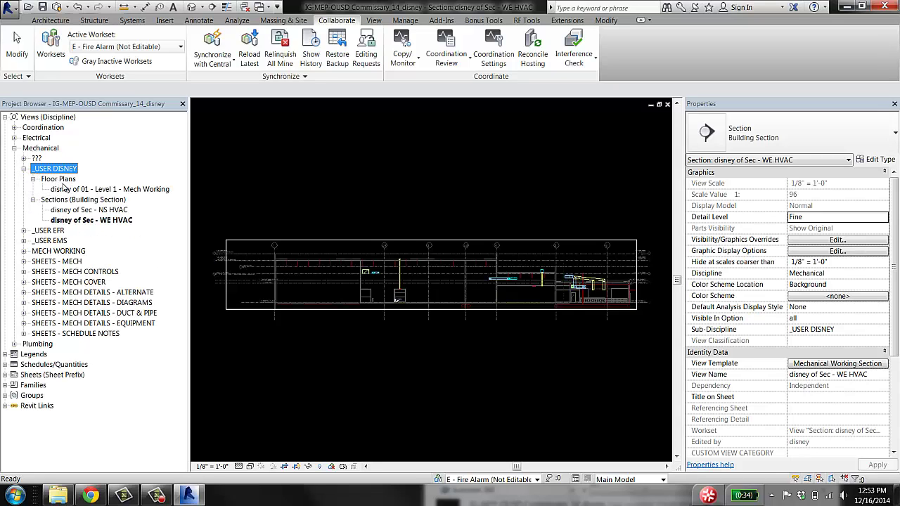
pyautogui.click(57, 180)
pyautogui.click(55, 200)
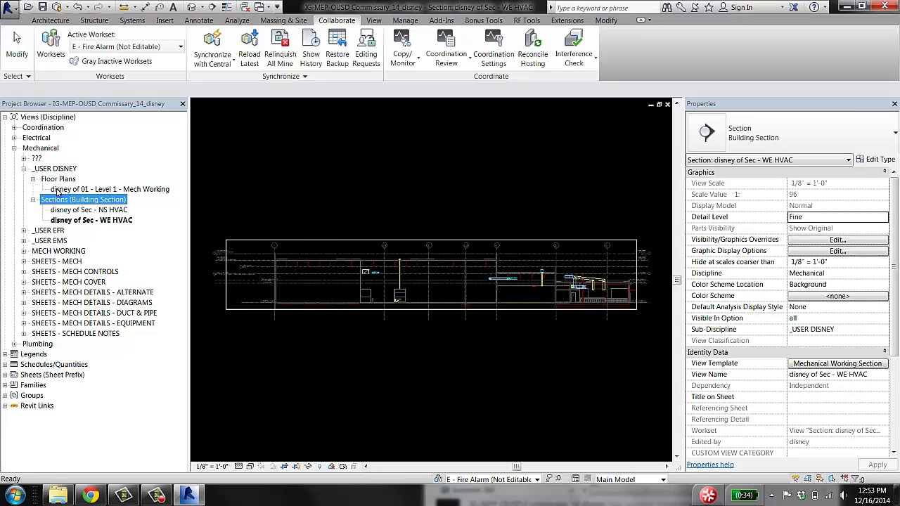
pyautogui.click(59, 180)
pyautogui.click(56, 200)
pyautogui.click(77, 190)
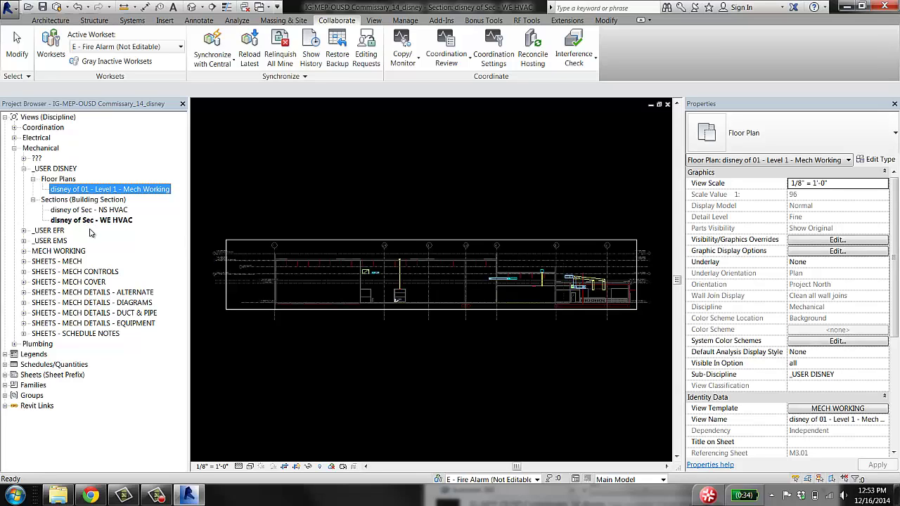
pyautogui.click(264, 207)
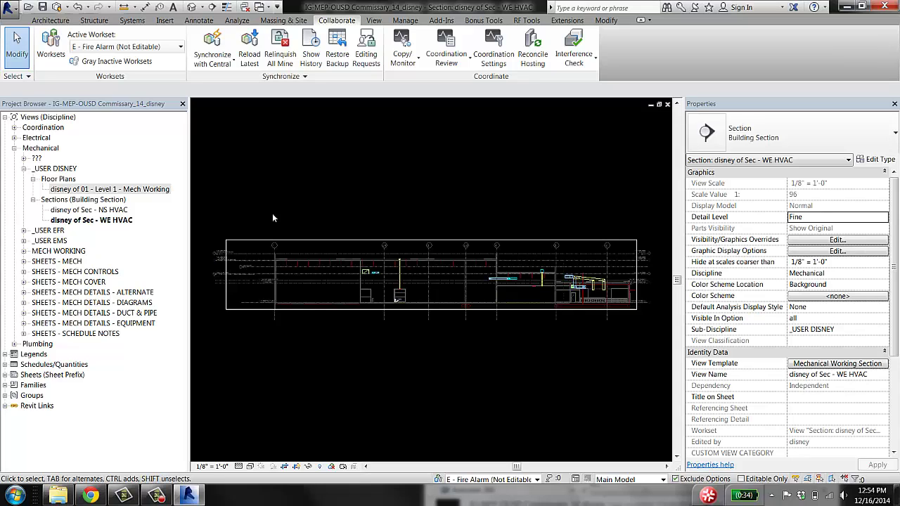
# - Tile the open views with WT, set aside the Sync To Central drafting view, and activate the NS HVAC section
pyautogui.press('w')
pyautogui.press('t')
pyautogui.click(629, 295)
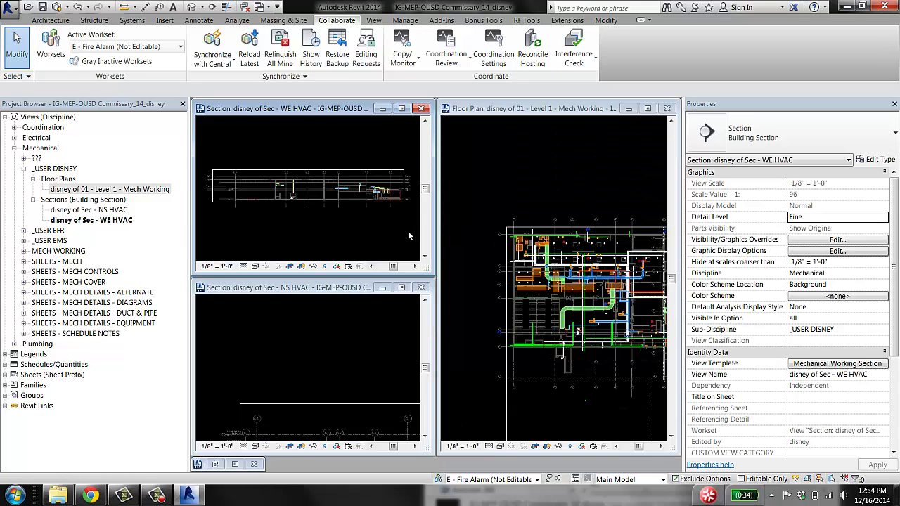
pyautogui.click(333, 339)
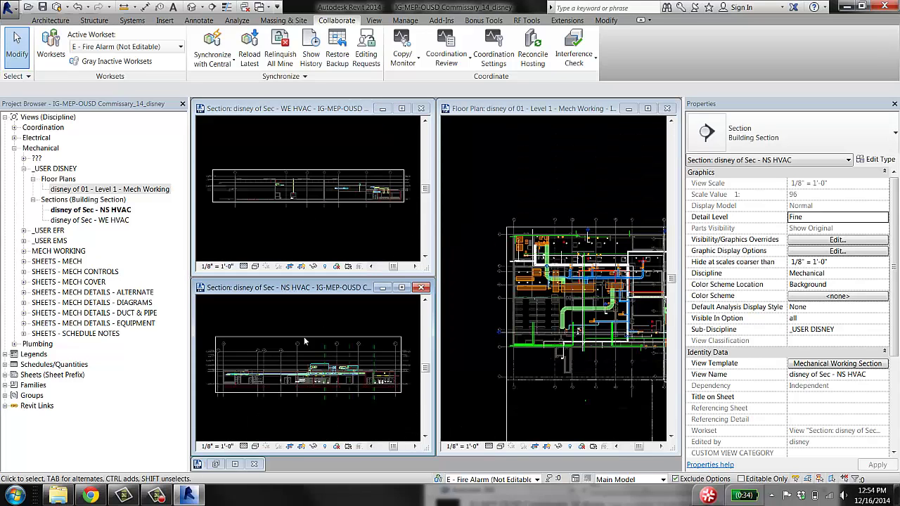
# - Zoom and pan the Level 1 floor plan in around grid C.4
pyautogui.click(564, 193)
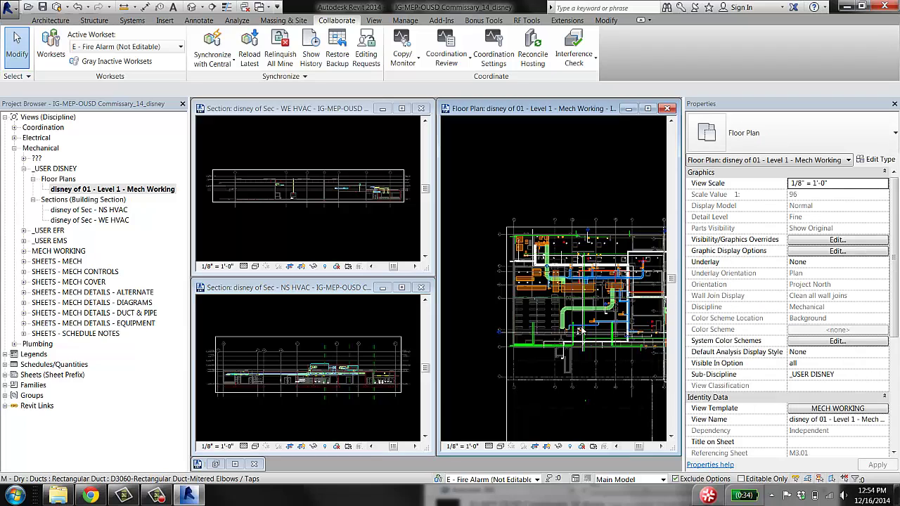
pyautogui.scroll(5, 608, 304)
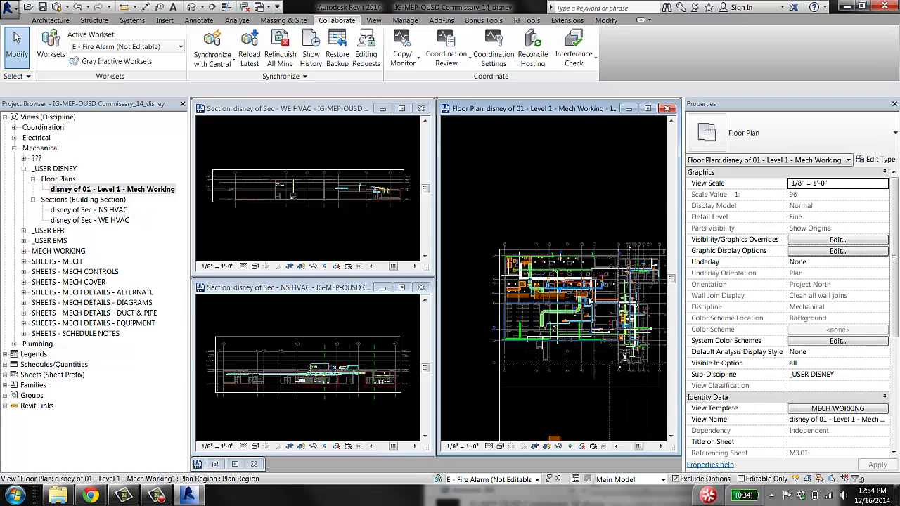
pyautogui.scroll(5, 640, 358)
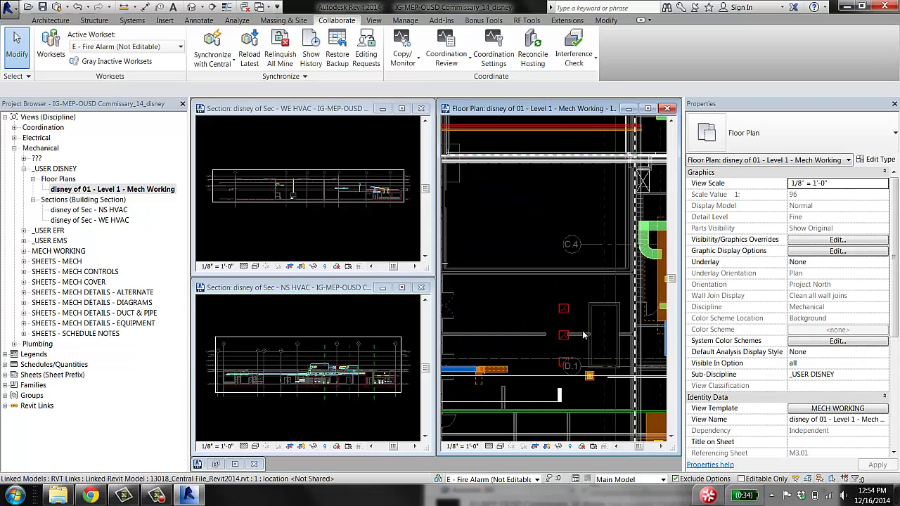
pyautogui.moveTo(622, 327); pyautogui.dragTo(622, 304, button='middle')
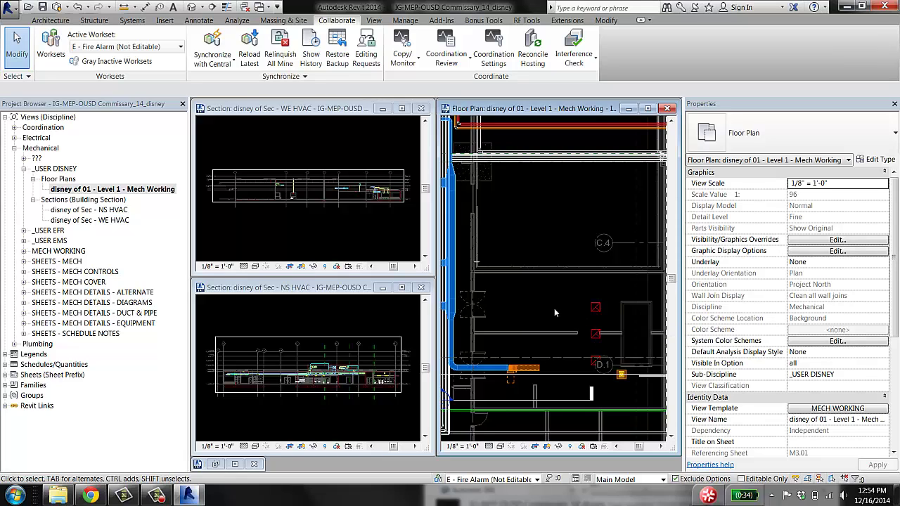
# - Select the ceiling exhaust diffuser near grid C.4 to check its 500 CFM flow, then deselect it
pyautogui.click(596, 313)
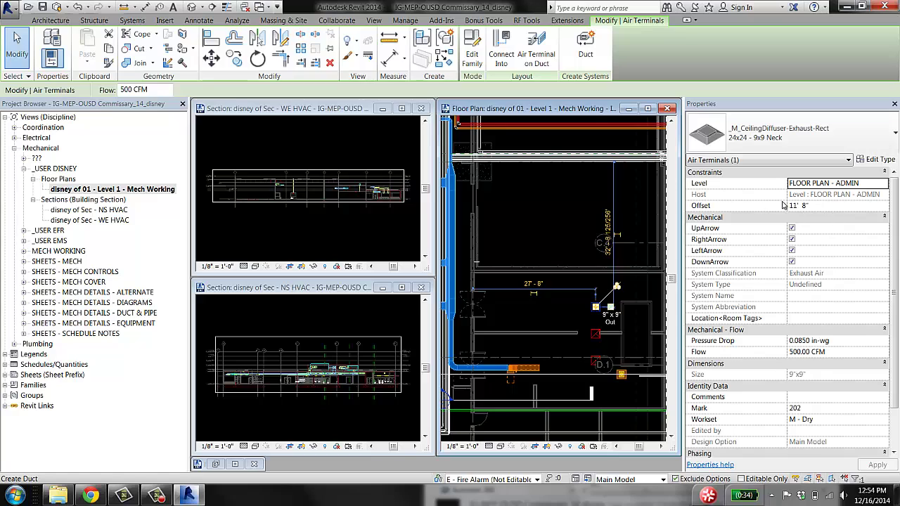
pyautogui.click(563, 321)
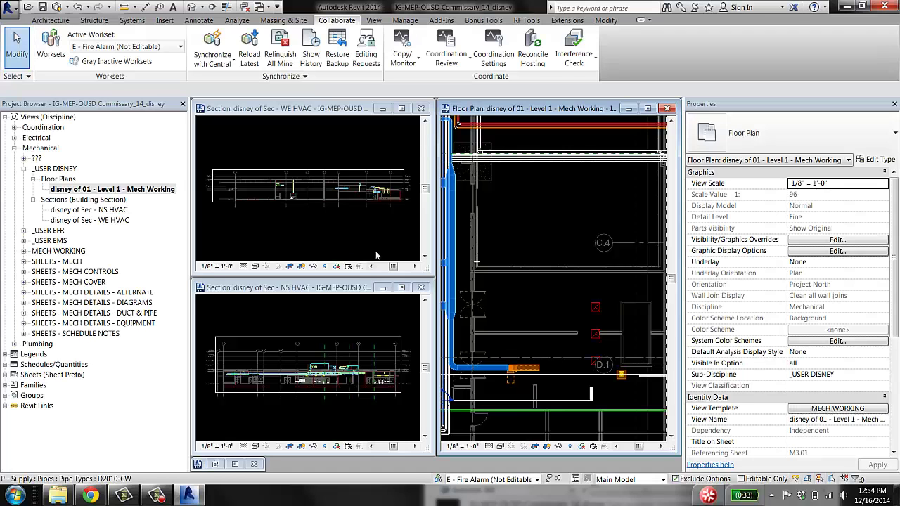
# - Expand Coordination's user groups and open the WORKING - ALL 3D view under _USER EFR
pyautogui.click(14, 128)
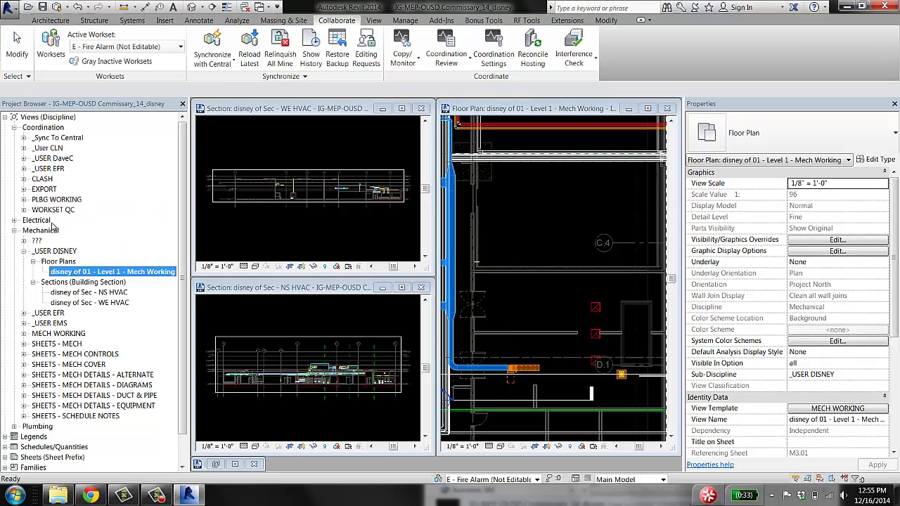
pyautogui.click(23, 170)
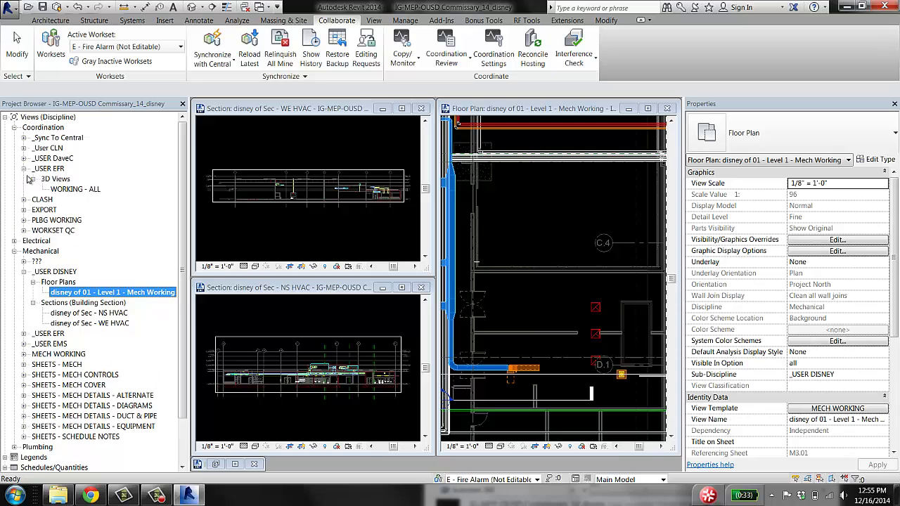
pyautogui.click(23, 169)
pyautogui.click(23, 159)
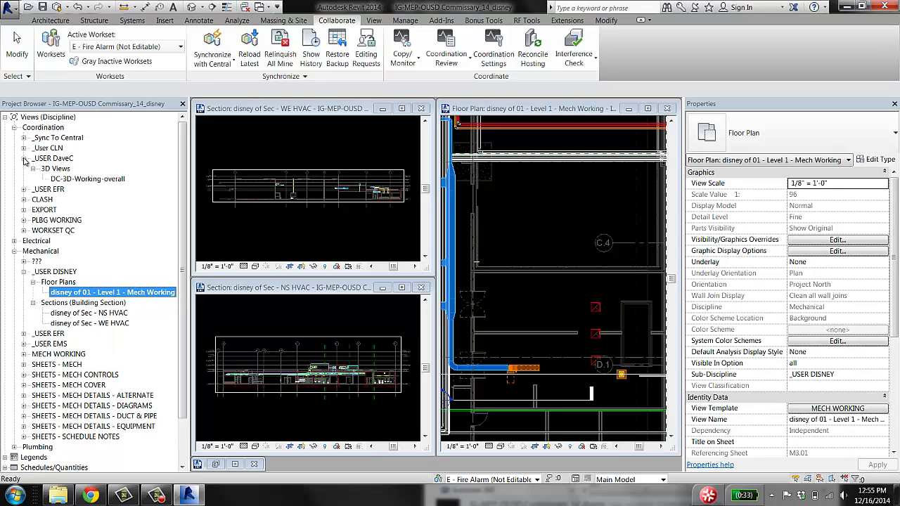
pyautogui.click(24, 158)
pyautogui.click(23, 148)
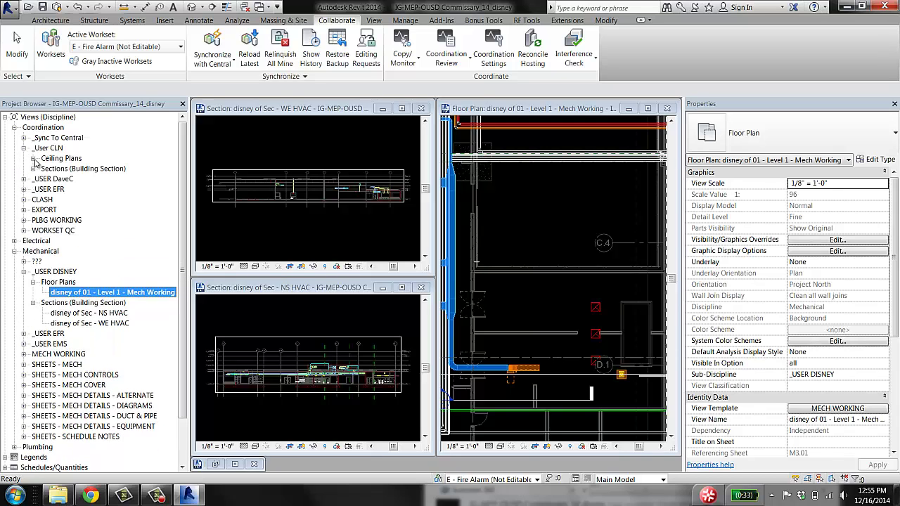
pyautogui.click(23, 149)
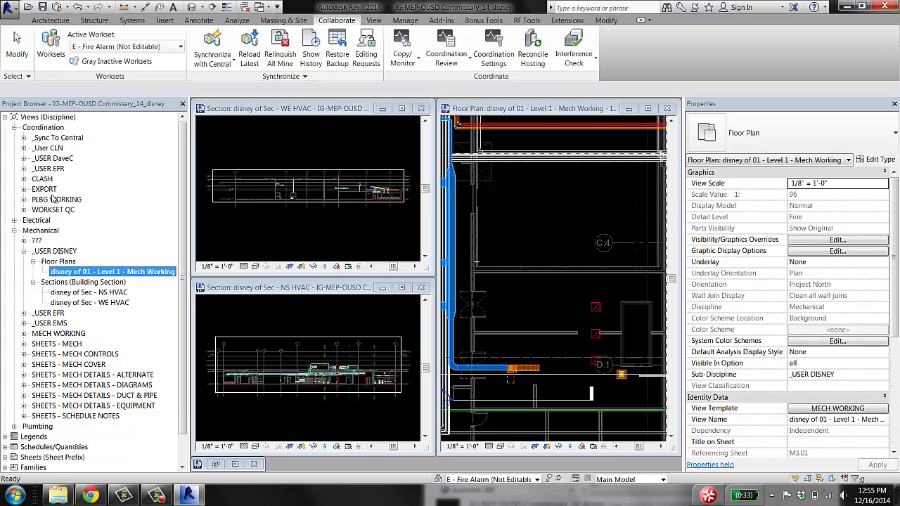
pyautogui.click(24, 169)
pyautogui.click(65, 189)
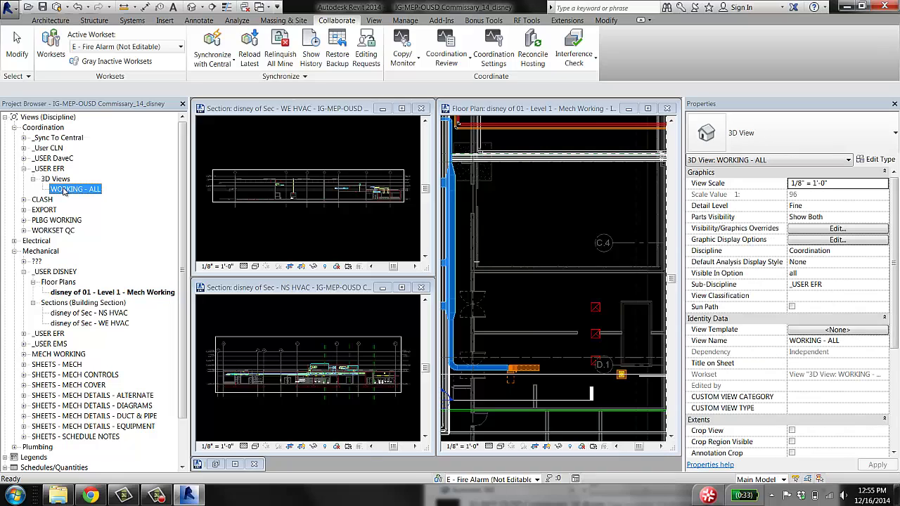
pyautogui.doubleClick(80, 191)
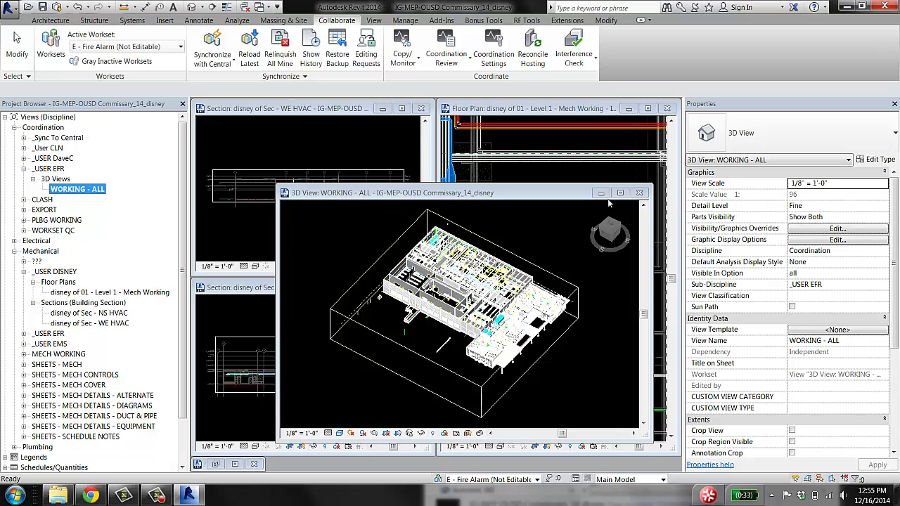
# - Close the WORKING - ALL window and duplicate that 3D view
pyautogui.click(639, 192)
pyautogui.rightClick(95, 190)
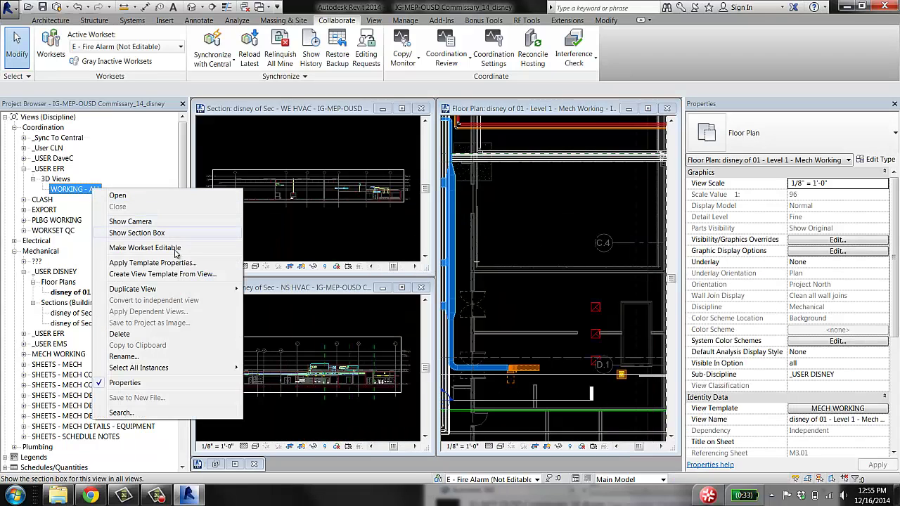
pyautogui.click(350, 319)
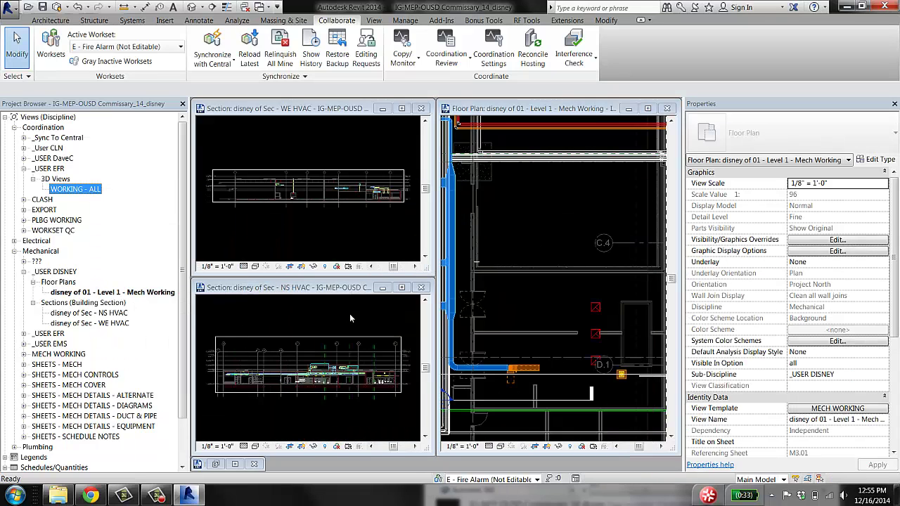
pyautogui.click(304, 290)
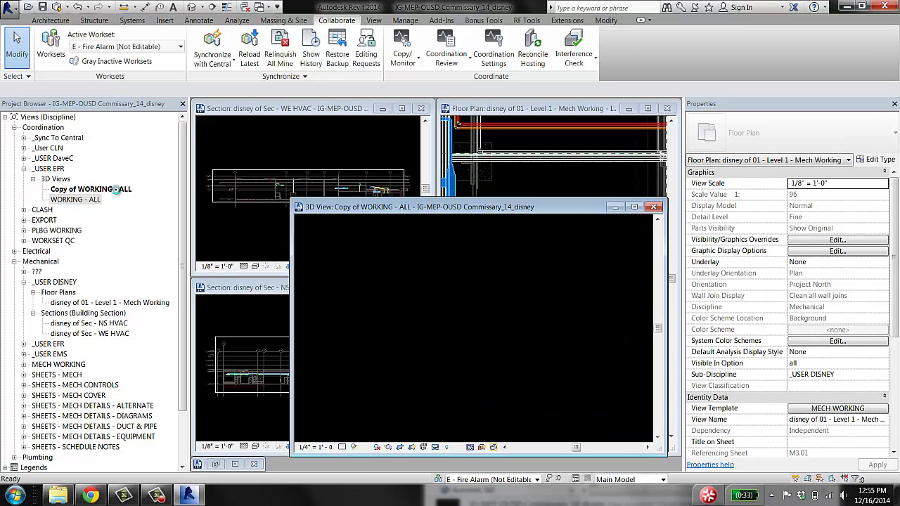
# - Rename the duplicated 3D view to 'disney working 3d'
pyautogui.rightClick(115, 189)
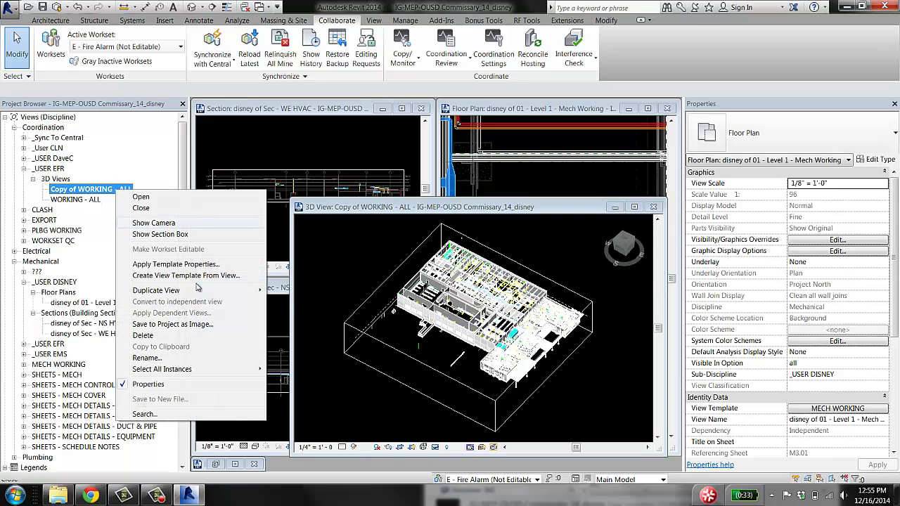
pyautogui.click(147, 358)
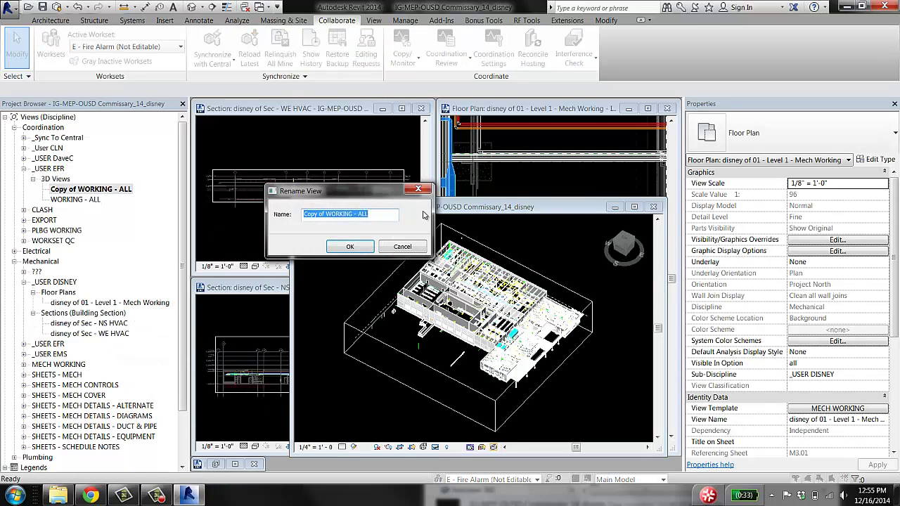
pyautogui.write('dsin')
pyautogui.write('isney')
pyautogui.write(' working 3d')
# - Confirm the name 'disney working 3d', set its Sub-Discipline to _USER DISNEY, and maximize the view
pyautogui.press('Return')
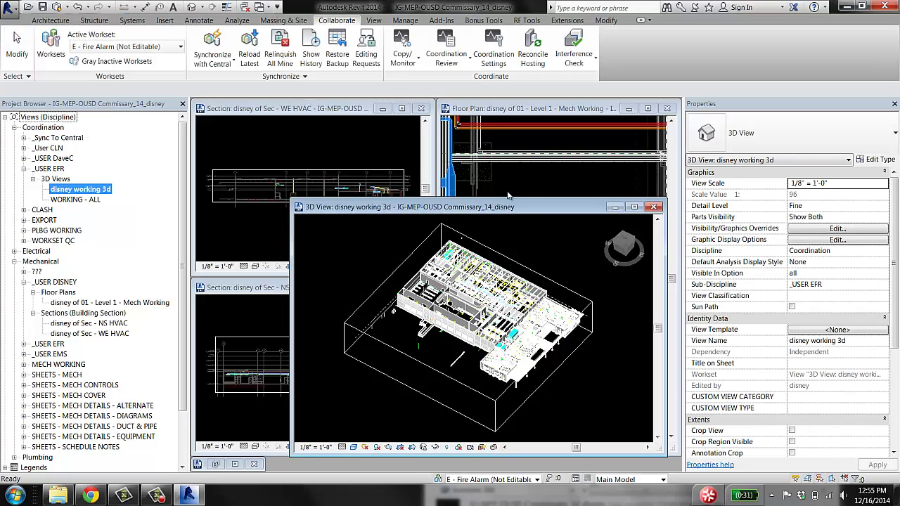
pyautogui.click(884, 285)
pyautogui.click(884, 284)
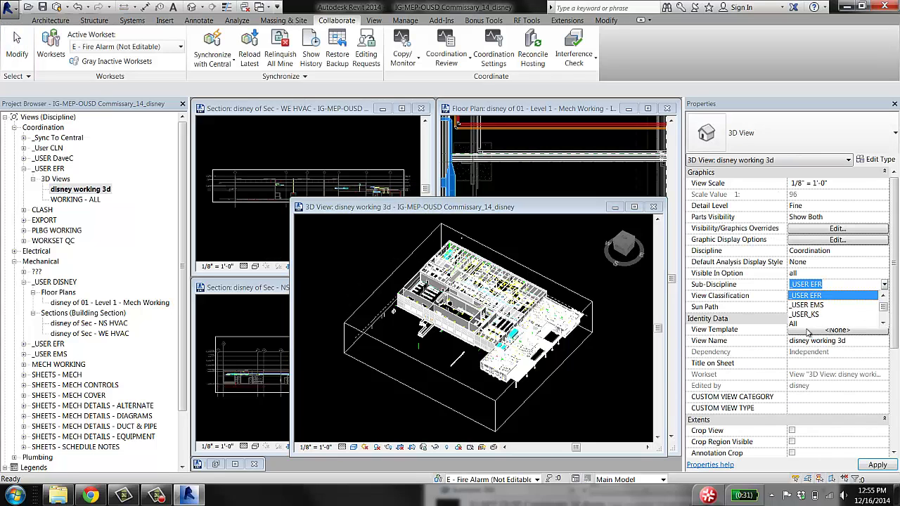
pyautogui.scroll(3, 834, 316)
pyautogui.scroll(-3, 833, 317)
pyautogui.click(829, 310)
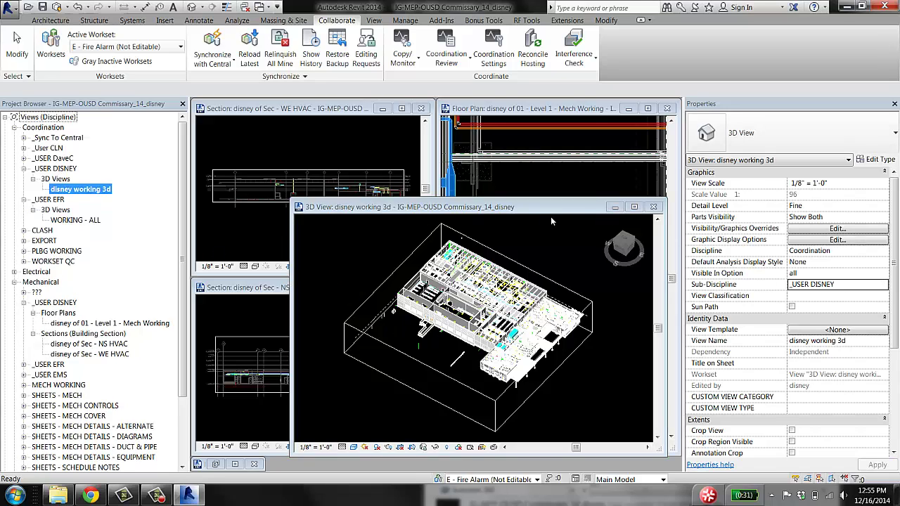
pyautogui.click(634, 207)
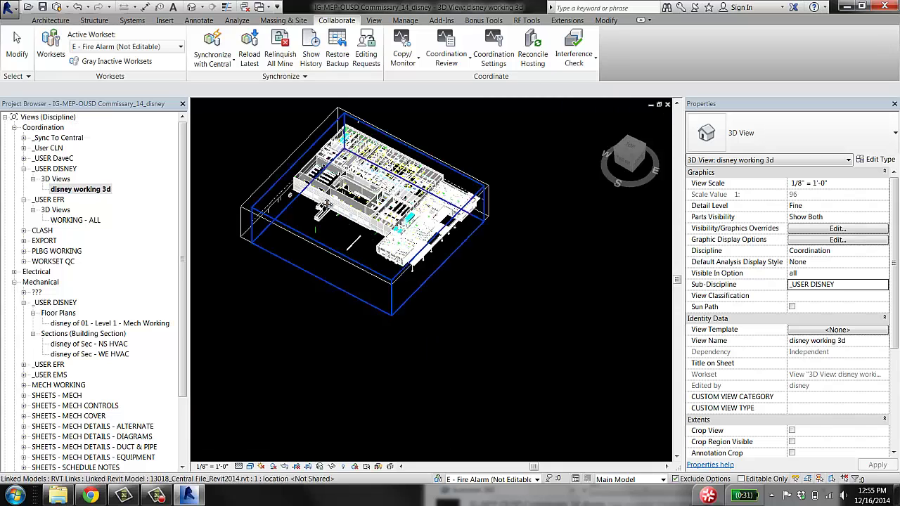
# - Orbit and zoom the 3D view, then duplicate 'disney working 3d' as 'Copy of disney working 3d'
pyautogui.keyDown('shift'); pyautogui.moveTo(456, 288); pyautogui.dragTo(475, 227, button='middle'); pyautogui.keyUp('shift')
pyautogui.press('w')
pyautogui.press('t')
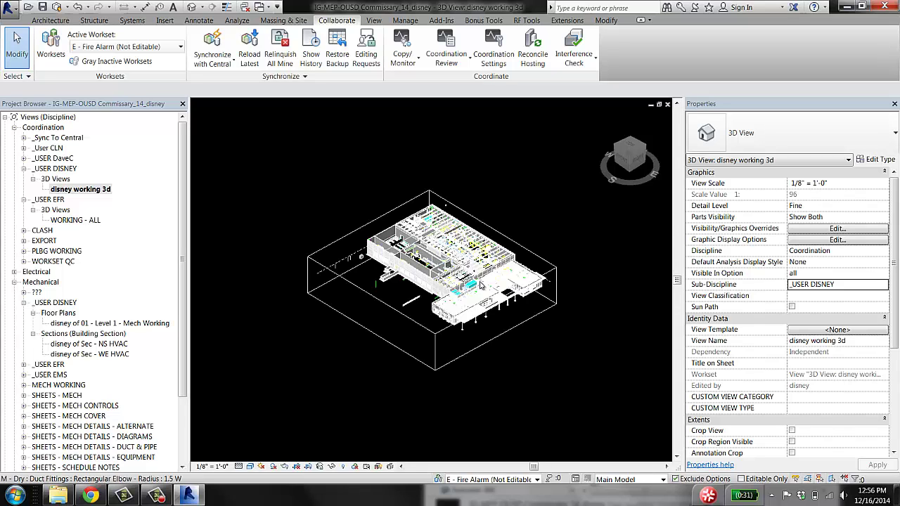
pyautogui.scroll(1, 481, 285)
pyautogui.scroll(4, 481, 288)
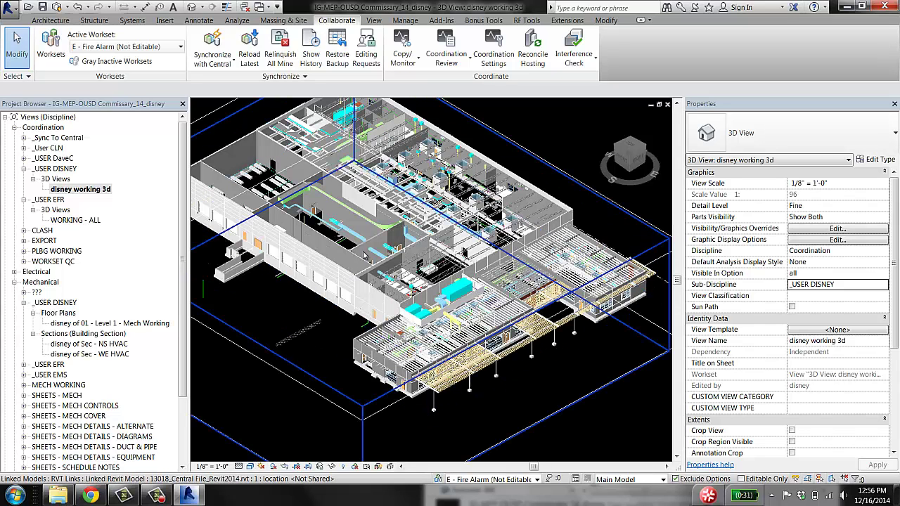
pyautogui.rightClick(82, 194)
pyautogui.moveTo(151, 290)
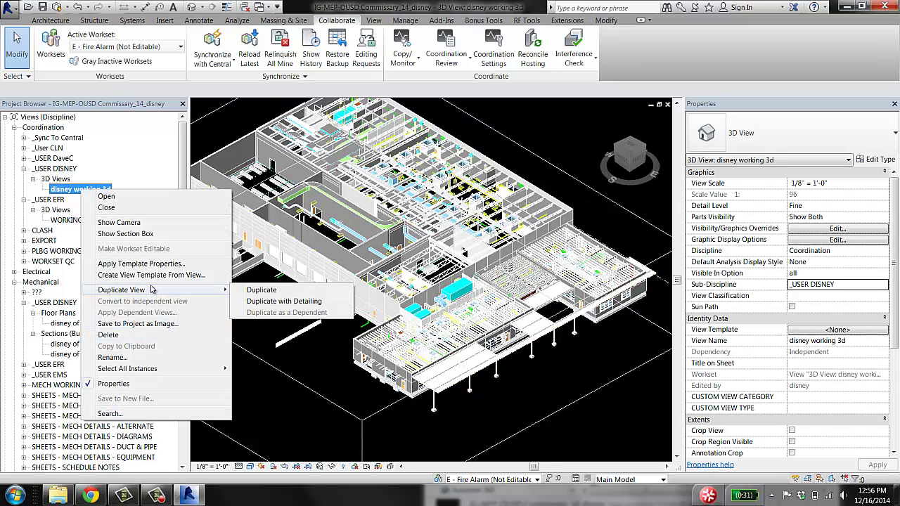
pyautogui.click(270, 294)
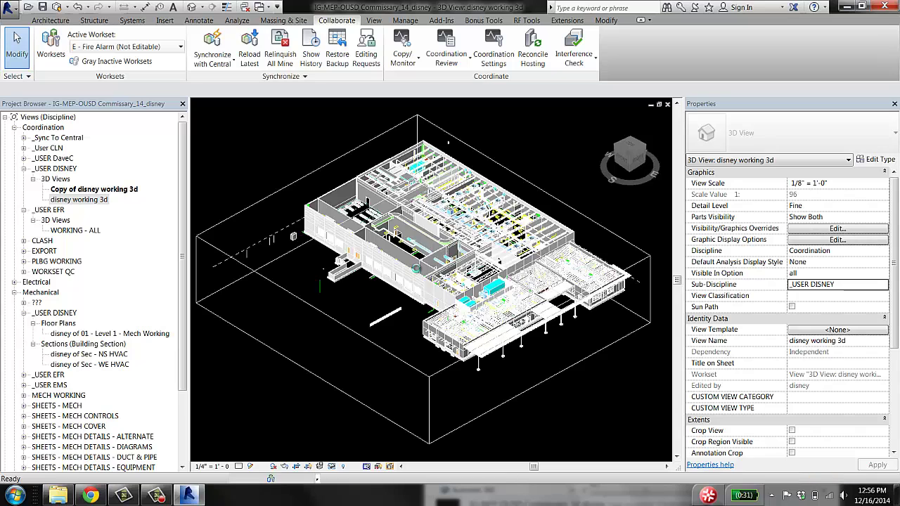
# - In Visibility/Graphics for 'Copy of disney working 3d', turn off all four Revit links
pyautogui.press('v')
pyautogui.press('v')
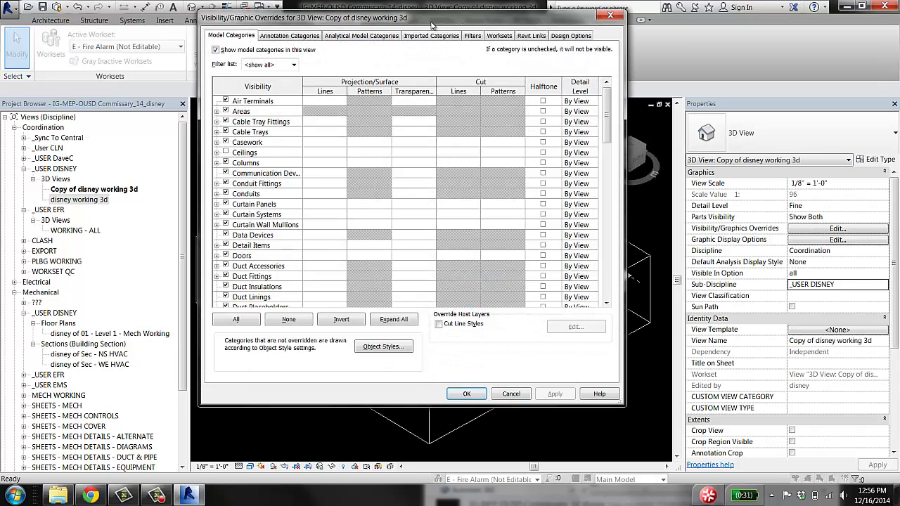
pyautogui.moveTo(432, 26); pyautogui.dragTo(415, 92)
pyautogui.click(522, 118)
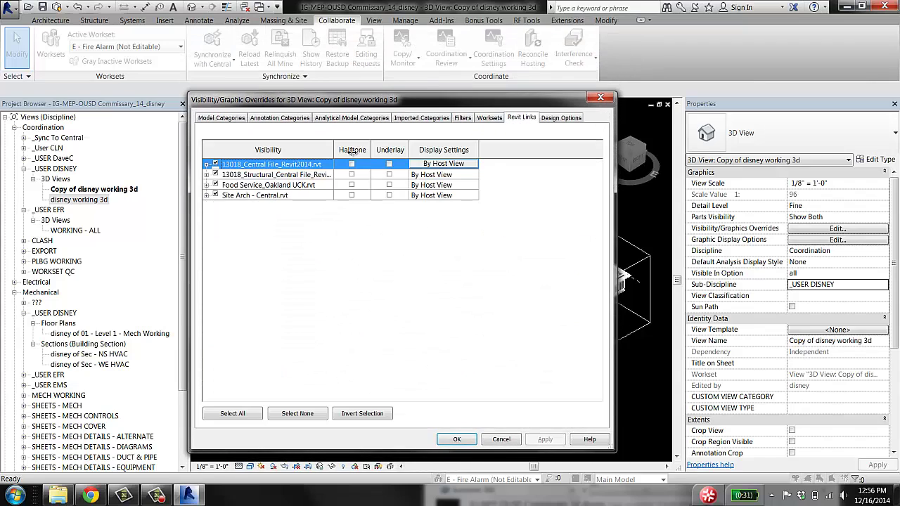
pyautogui.keyDown('shift'); pyautogui.click(228, 196); pyautogui.keyUp('shift')
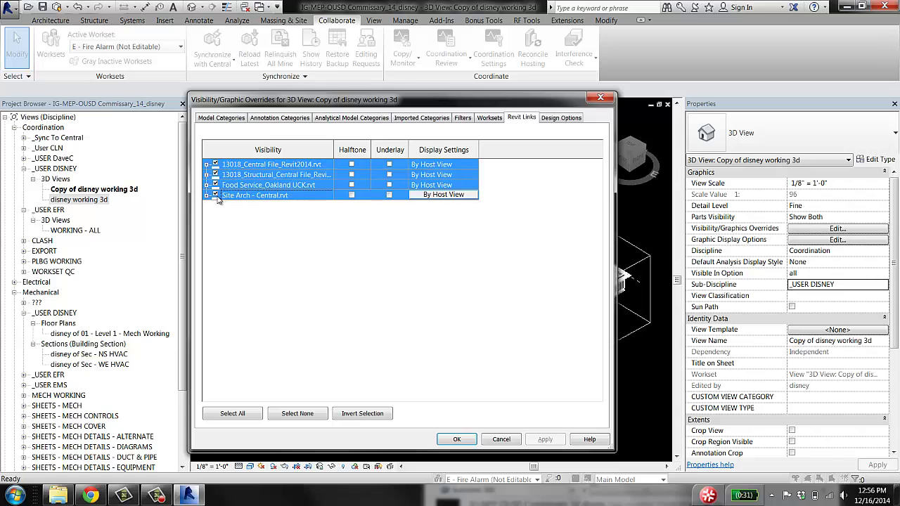
pyautogui.click(216, 195)
pyautogui.click(457, 439)
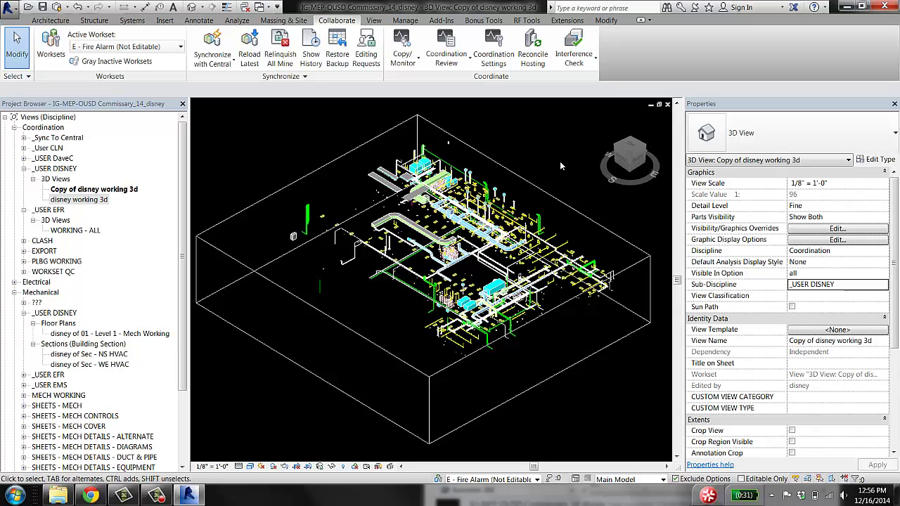
# - Rename the copied 3D view to 'disney working - no links'
pyautogui.rightClick(92, 189)
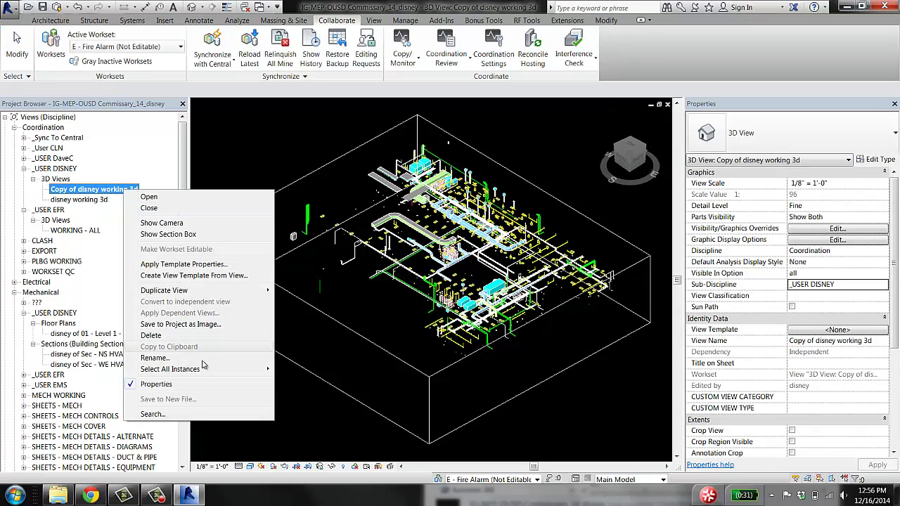
pyautogui.click(204, 371)
pyautogui.write('disney working - no link')
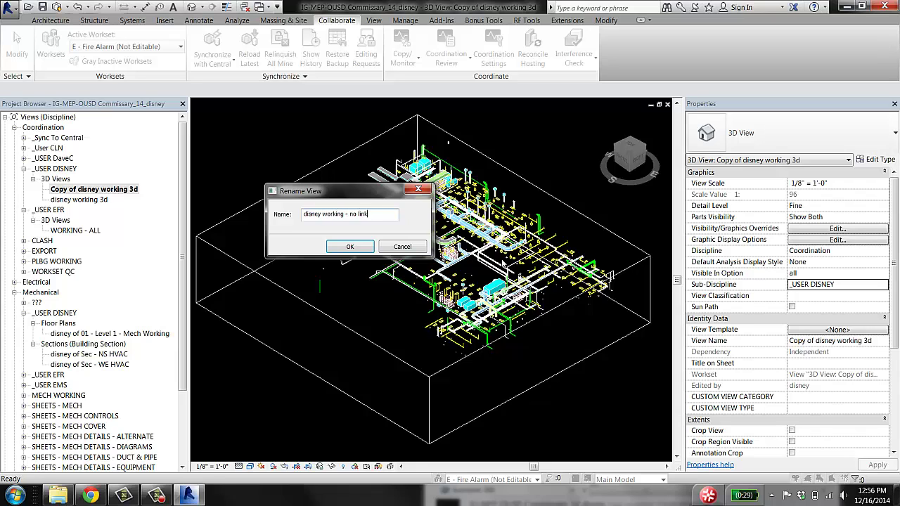
pyautogui.write('s')
pyautogui.press('Return')
# - Rename the original view to 'disney working 3d - with links' and tile all open views
pyautogui.rightClick(95, 190)
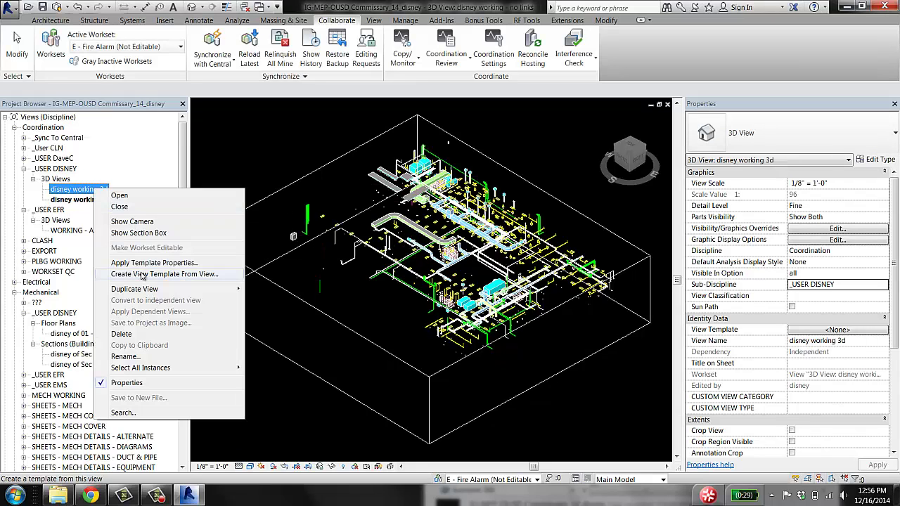
pyautogui.click(146, 358)
pyautogui.click(383, 218)
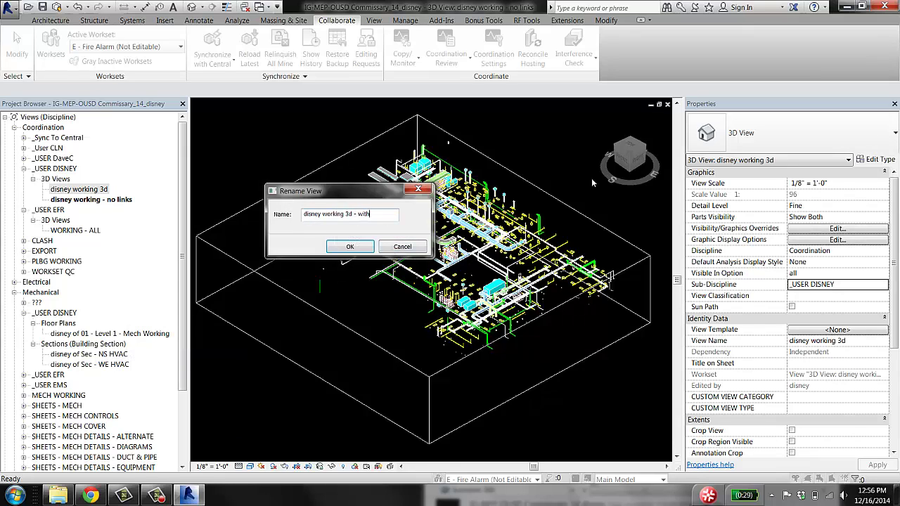
pyautogui.write('- with links')
pyautogui.press('Return')
pyautogui.press('w')
pyautogui.press('t')
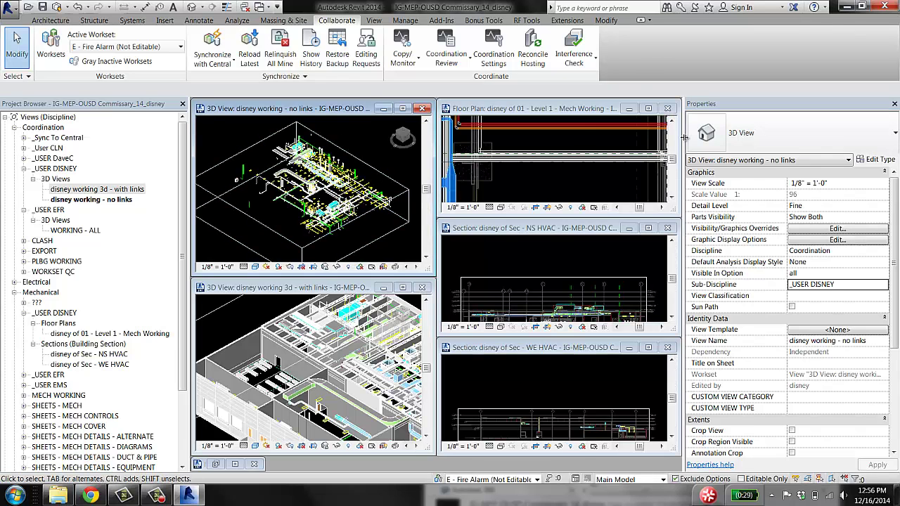
# - Narrow the Properties palette and re-tile the five views with WT
pyautogui.moveTo(749, 132); pyautogui.dragTo(723, 141)
pyautogui.moveTo(782, 141); pyautogui.dragTo(771, 141)
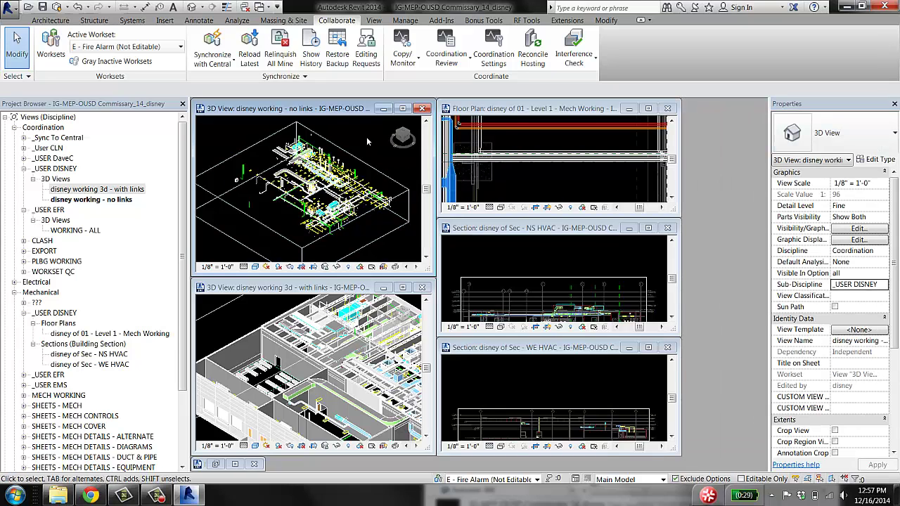
pyautogui.press('w')
pyautogui.press('t')
# - Recentre the NS HVAC section and the Level 1 Mech Working floor plan in their windows
pyautogui.click(595, 239)
pyautogui.scroll(-1, 569, 255)
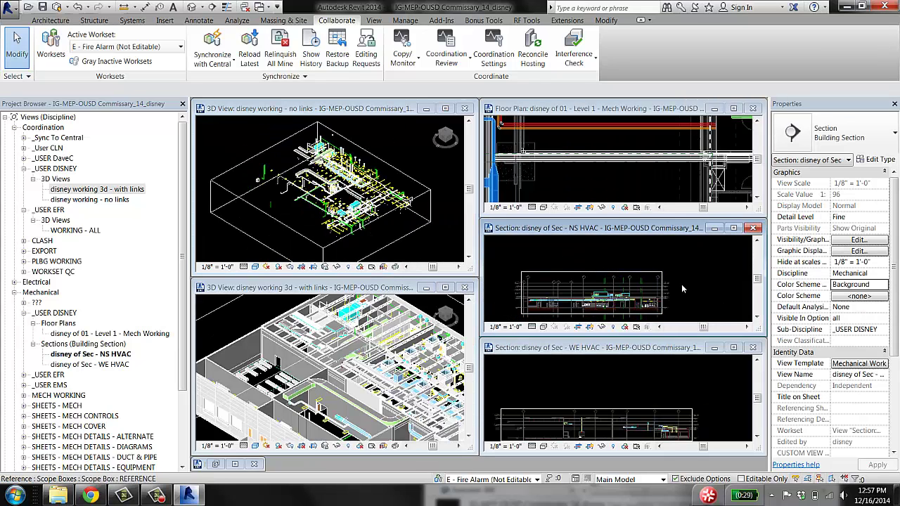
pyautogui.moveTo(683, 289); pyautogui.dragTo(678, 284, button='middle')
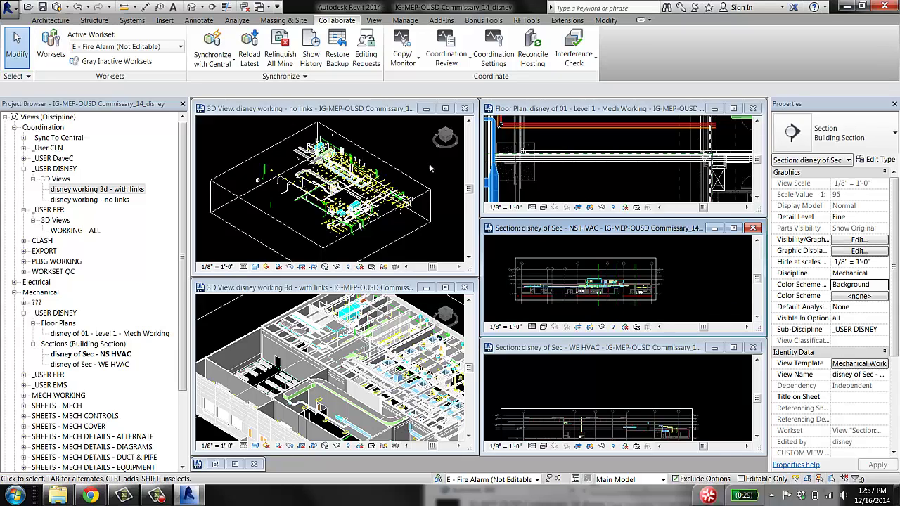
pyautogui.click(606, 177)
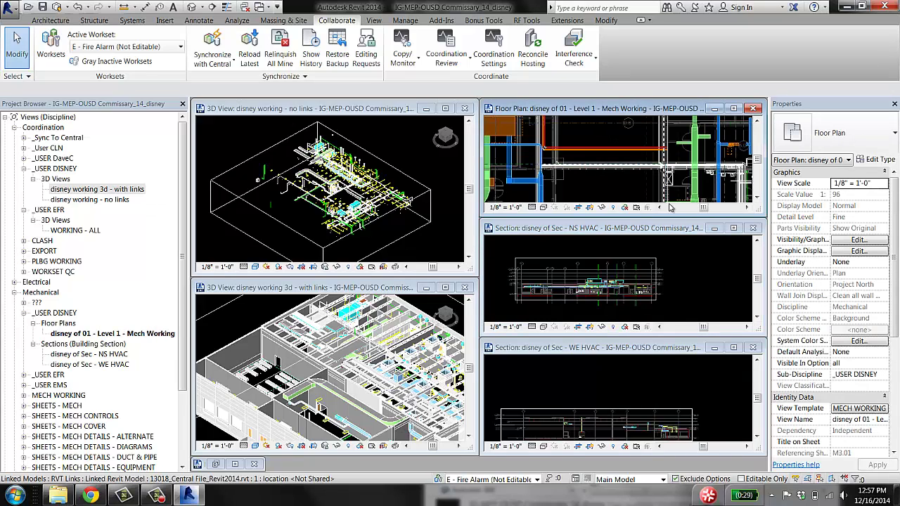
pyautogui.moveTo(603, 150); pyautogui.dragTo(603, 161, button='middle')
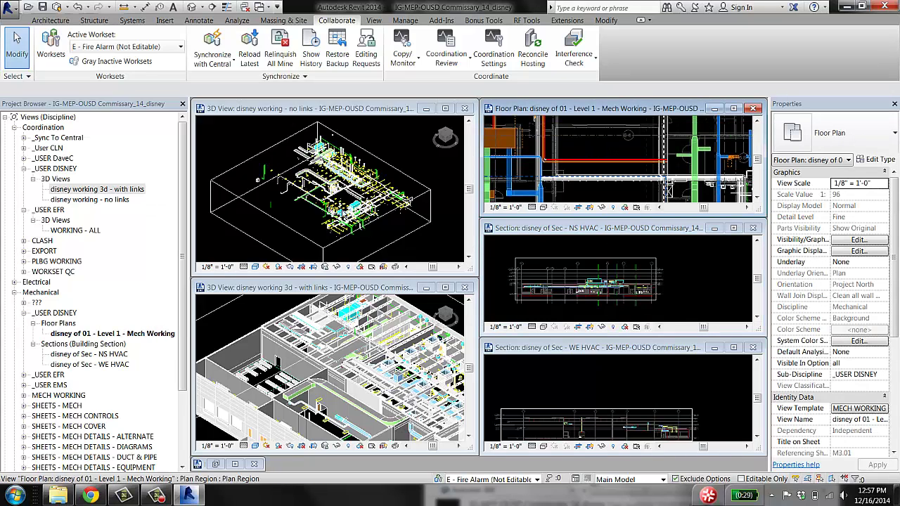
# - Select the red 4" D3050-HWR return pipe in the floor plan and orbit the no-links 3D view along it
pyautogui.click(619, 162)
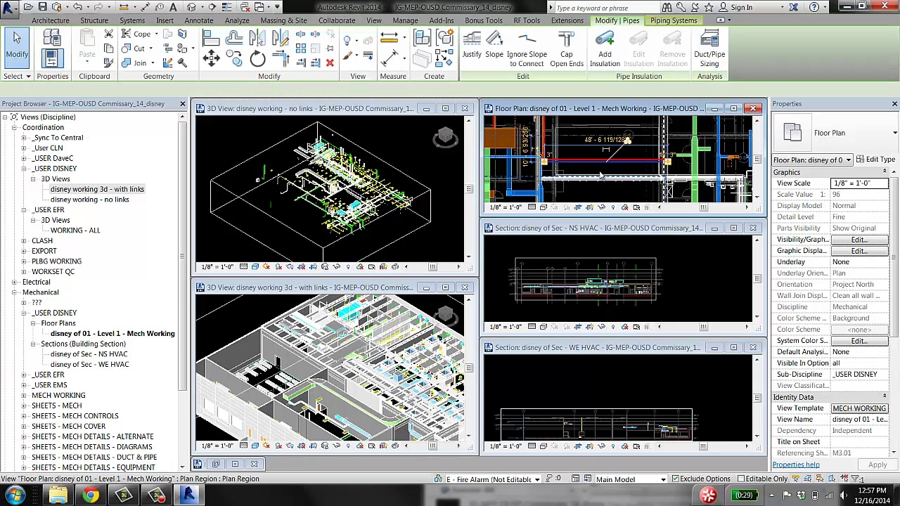
pyautogui.scroll(2, 608, 163)
pyautogui.scroll(-2, 609, 163)
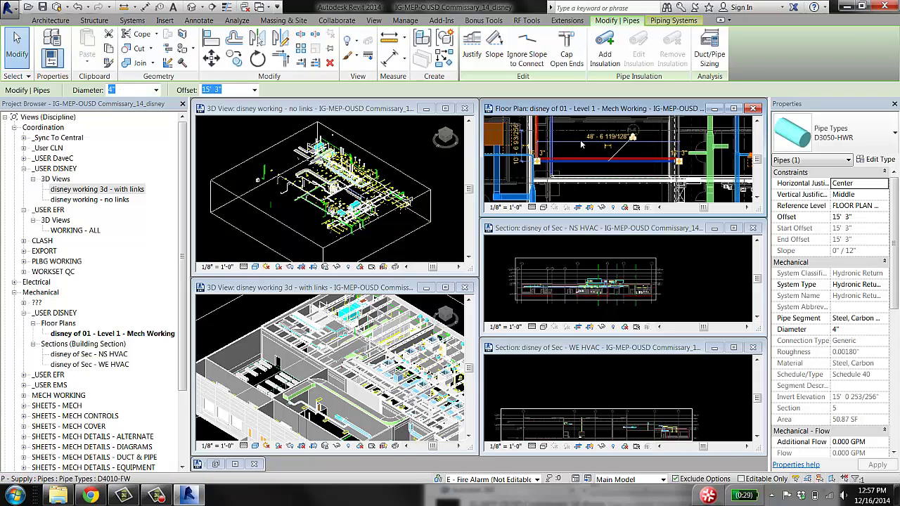
pyautogui.keyDown('shift'); pyautogui.moveTo(431, 121); pyautogui.dragTo(408, 148, button='middle'); pyautogui.keyUp('shift')
pyautogui.scroll(6, 348, 180)
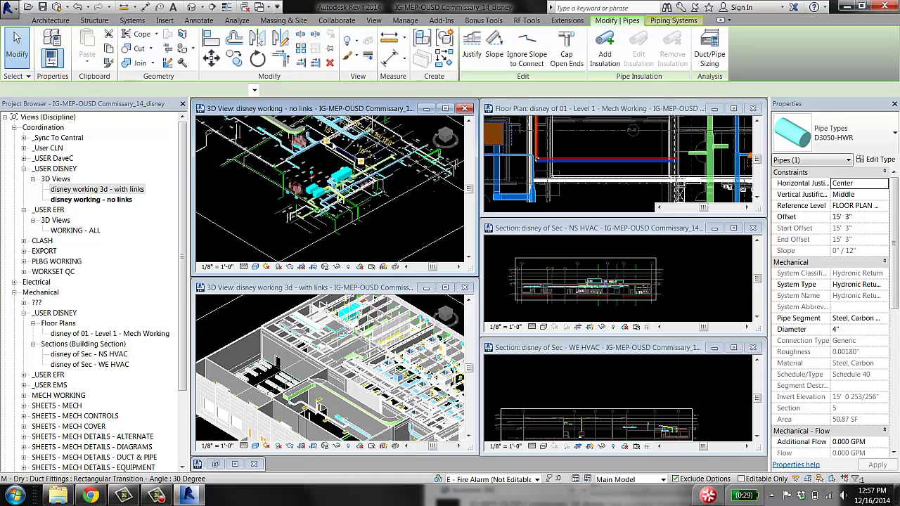
pyautogui.keyDown('shift'); pyautogui.moveTo(326, 190); pyautogui.dragTo(302, 171, button='middle'); pyautogui.keyUp('shift')
# - Orbit the with-links 3D view around the pipe, then view it in the NS and WE HVAC sections
pyautogui.click(404, 378)
pyautogui.scroll(3, 340, 362)
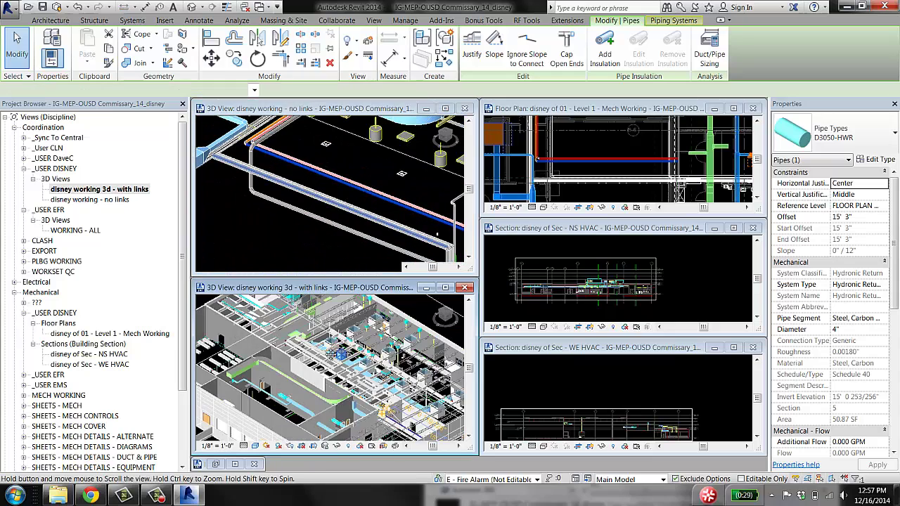
pyautogui.scroll(6, 343, 383)
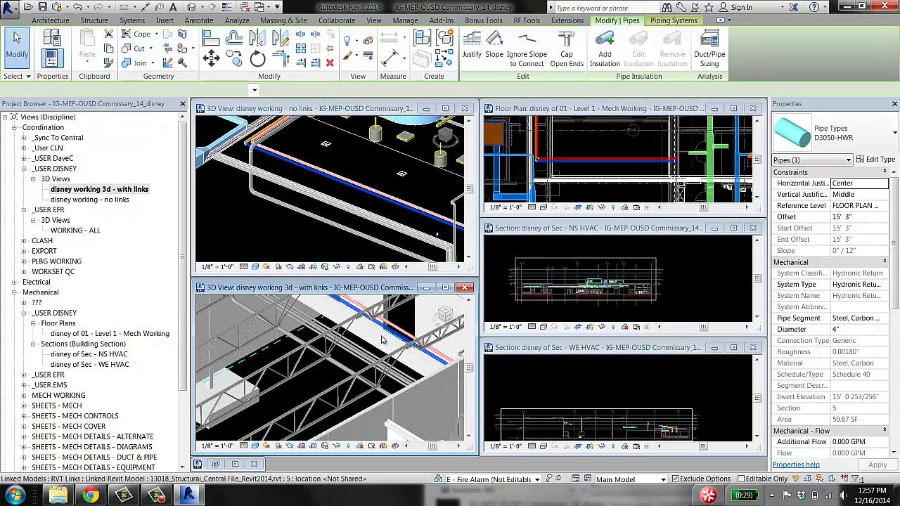
pyautogui.keyDown('shift'); pyautogui.moveTo(343, 384); pyautogui.dragTo(424, 396, button='middle'); pyautogui.keyUp('shift')
pyautogui.scroll(-8, 425, 396)
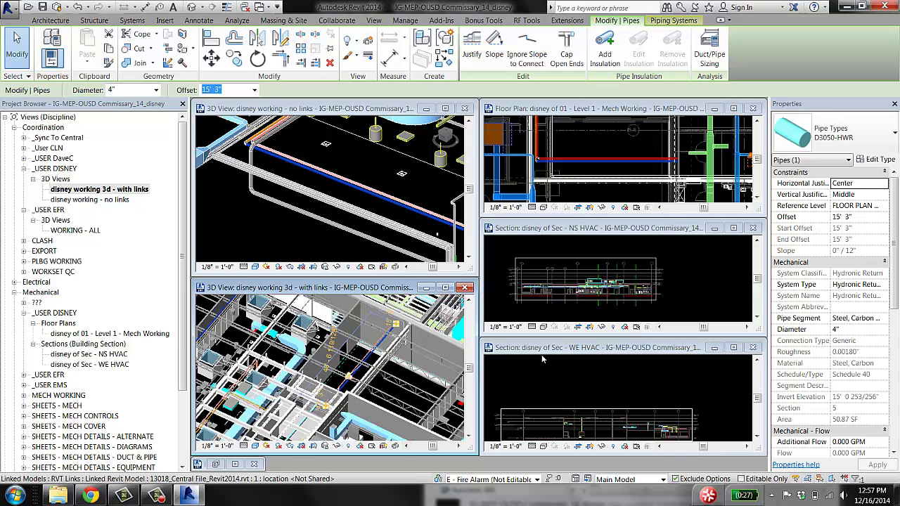
pyautogui.click(717, 270)
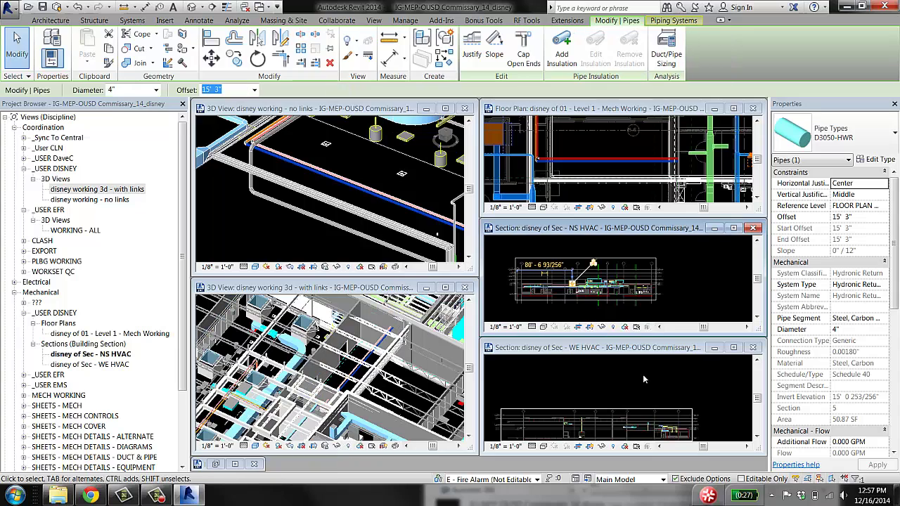
pyautogui.hotkey('ctrl', 'Tab')
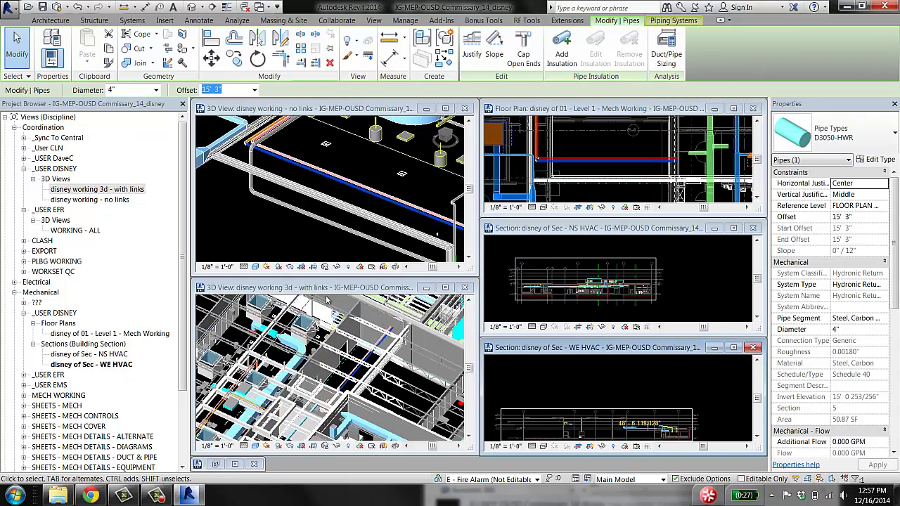